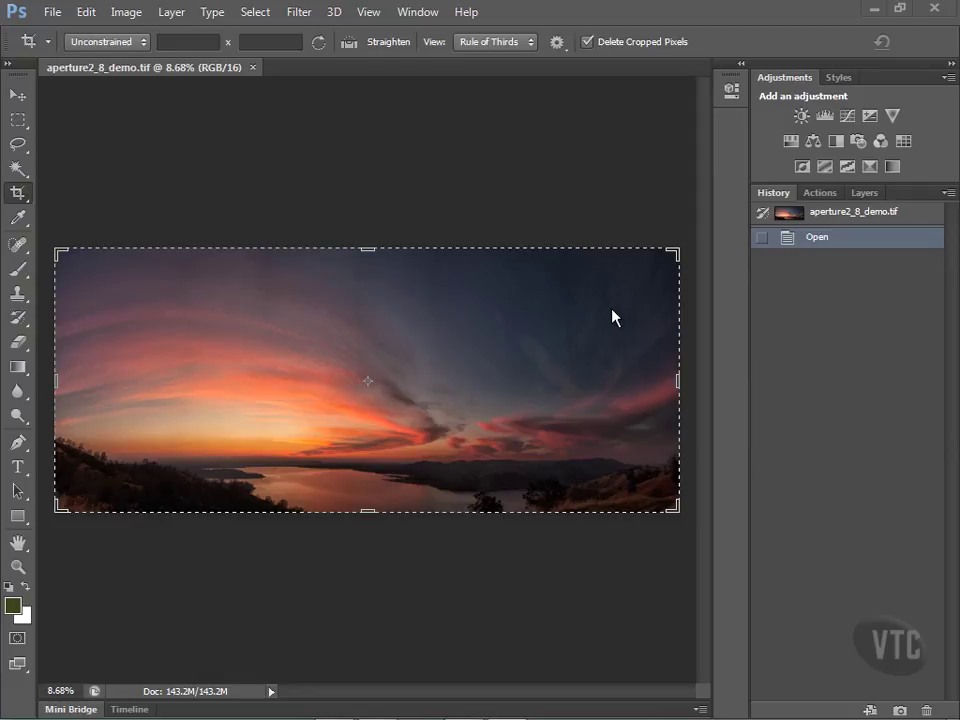
- Close the sunset image and stitch _MG_0252 to _MG_0255.CR2 with Photomerge Auto layout
{"action": "left_click", "coordinate": [253, 68]}
{"action": "left_click", "coordinate": [53, 12]}
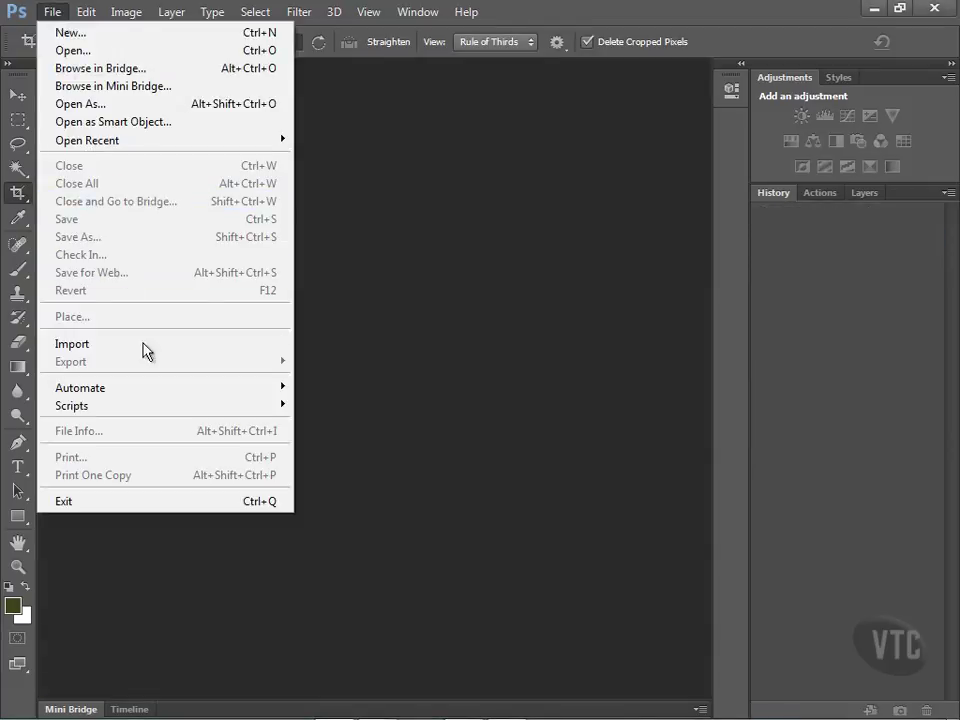
{"action": "mouse_move", "coordinate": [152, 390]}
{"action": "left_click", "coordinate": [424, 573]}
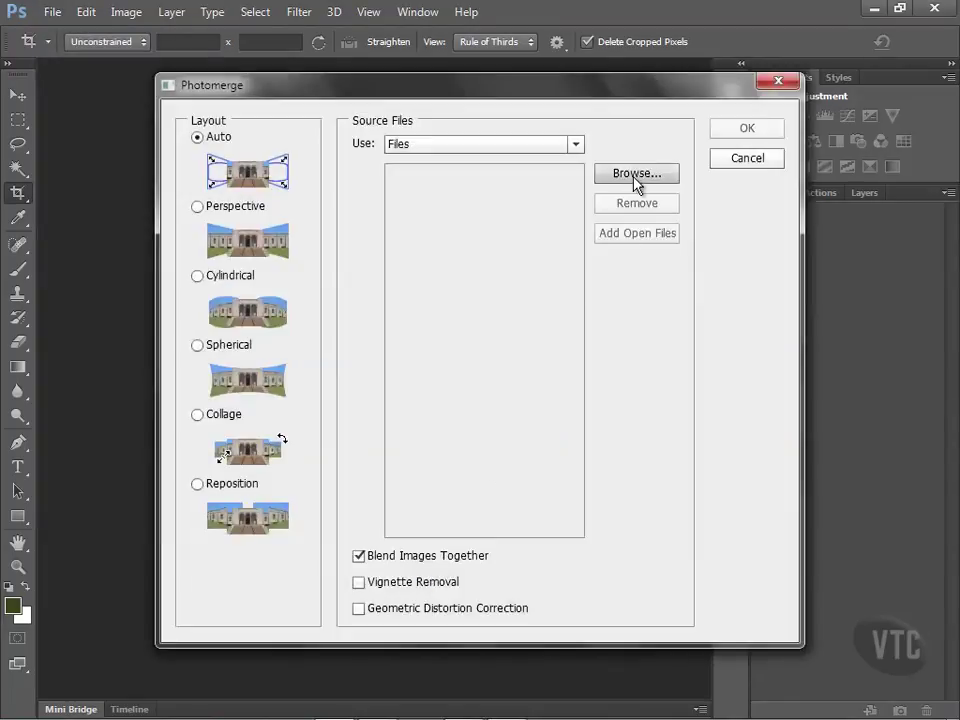
{"action": "left_click", "coordinate": [634, 177]}
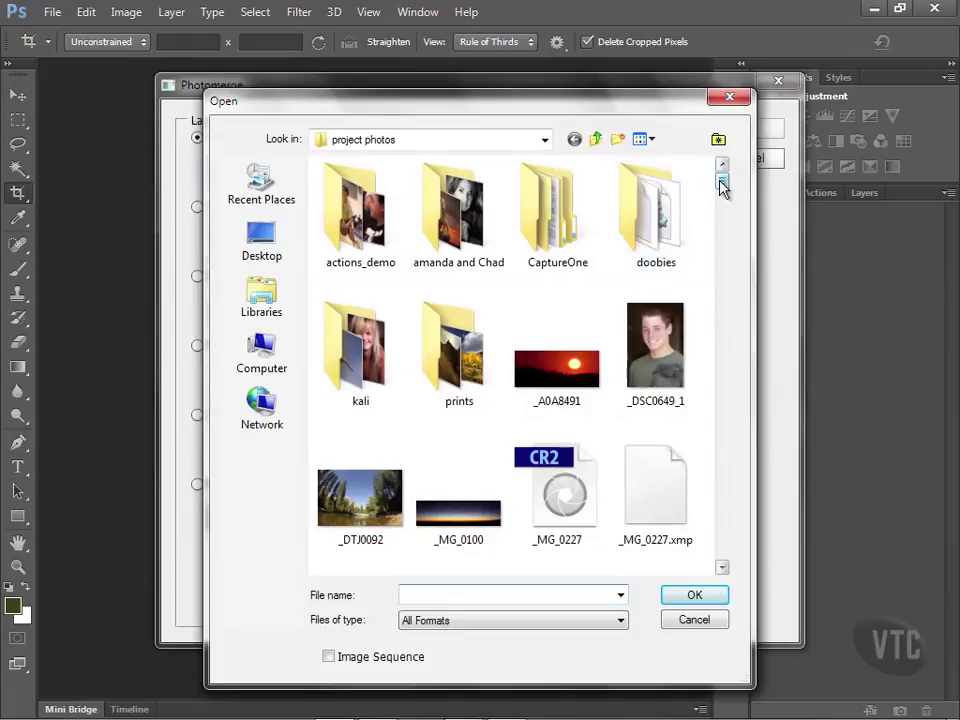
{"action": "left_click_drag", "start_coordinate": [721, 182], "coordinate": [722, 197]}
{"action": "left_click", "coordinate": [566, 283]}
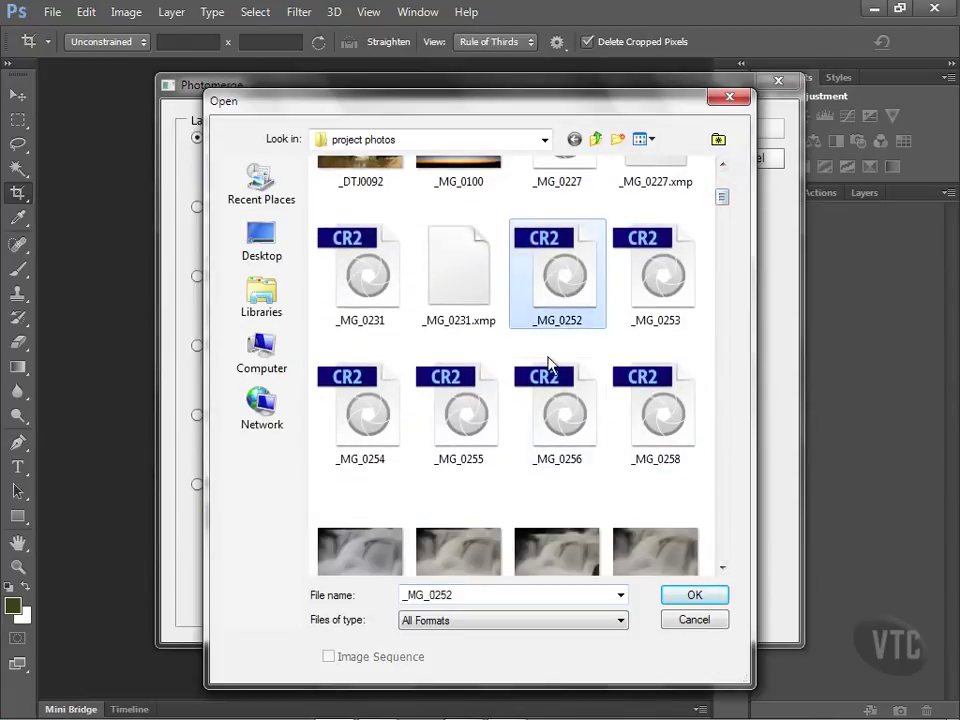
{"action": "left_click", "coordinate": [470, 424], "text": "shift"}
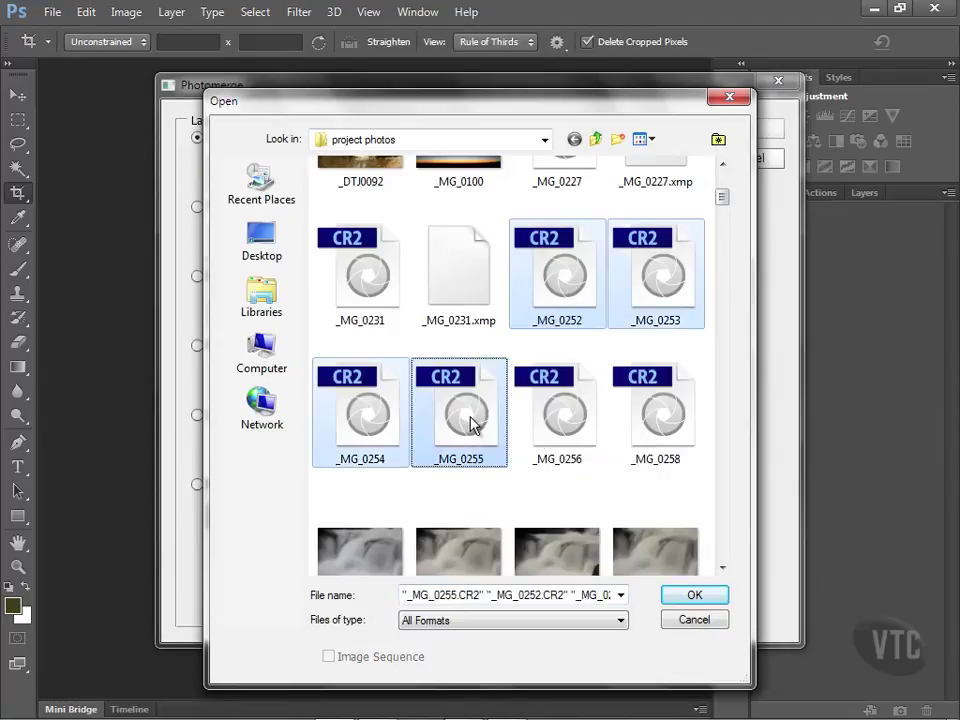
{"action": "left_click", "coordinate": [695, 596]}
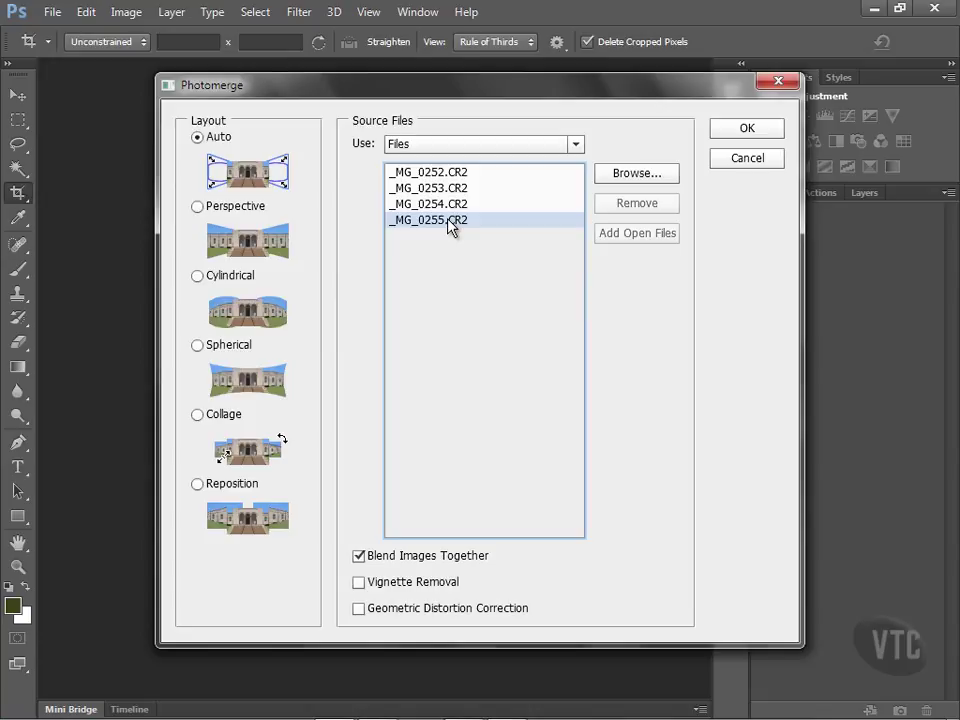
{"action": "left_click", "coordinate": [739, 132]}
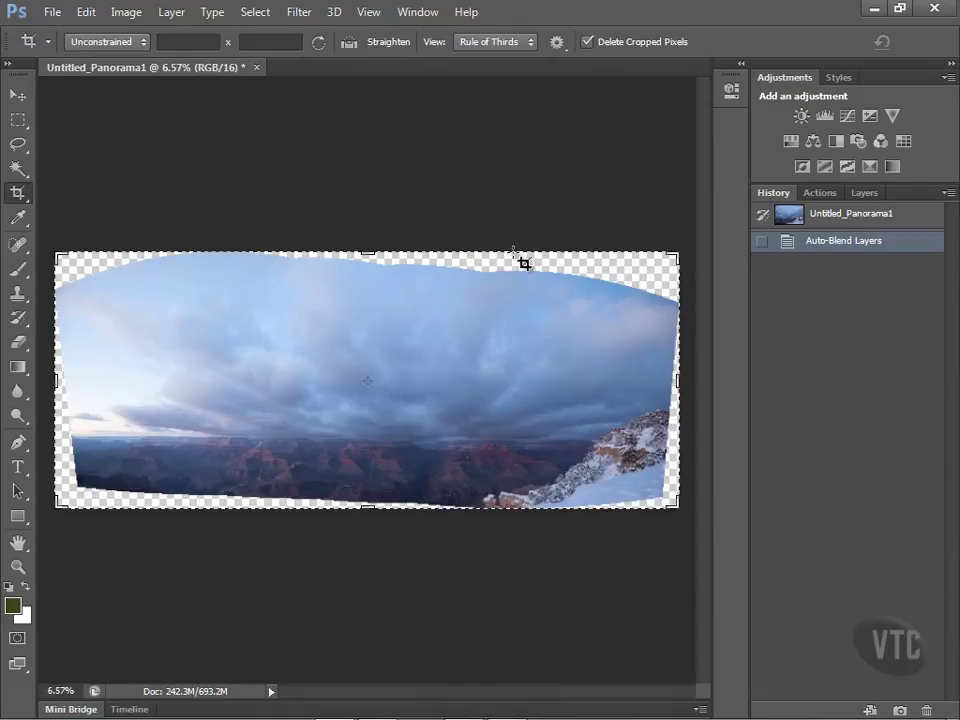
- Zoom in to inspect the blended Untitled_Panorama1 and its ragged transparent edges
{"action": "scroll", "coordinate": [476, 370], "scroll_direction": "up", "scroll_amount": 3}
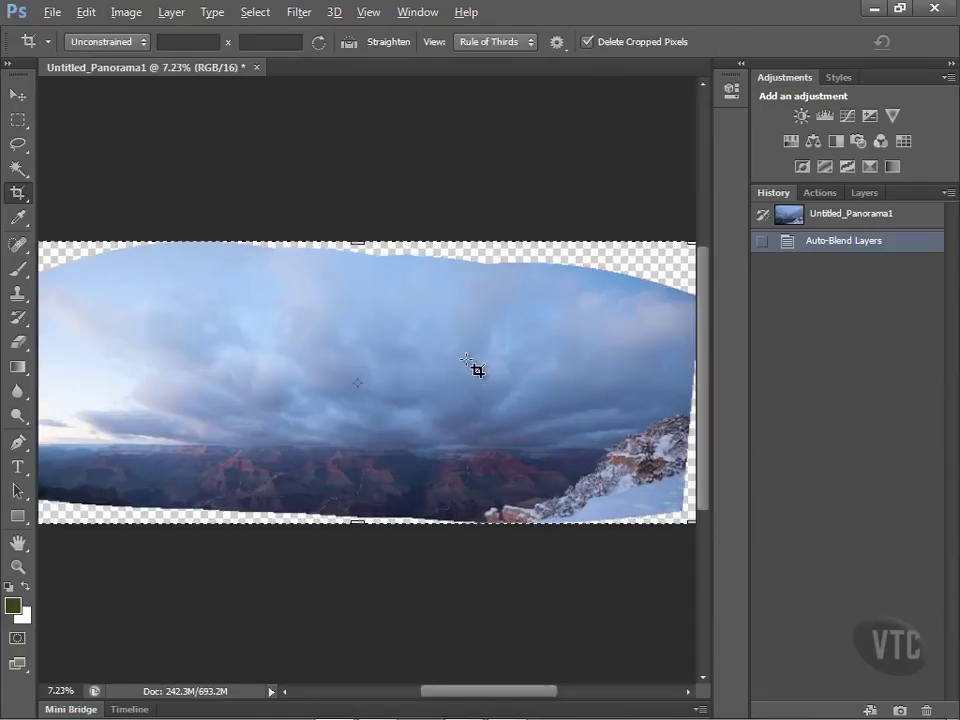
{"action": "scroll", "coordinate": [476, 370], "scroll_direction": "up", "scroll_amount": 1}
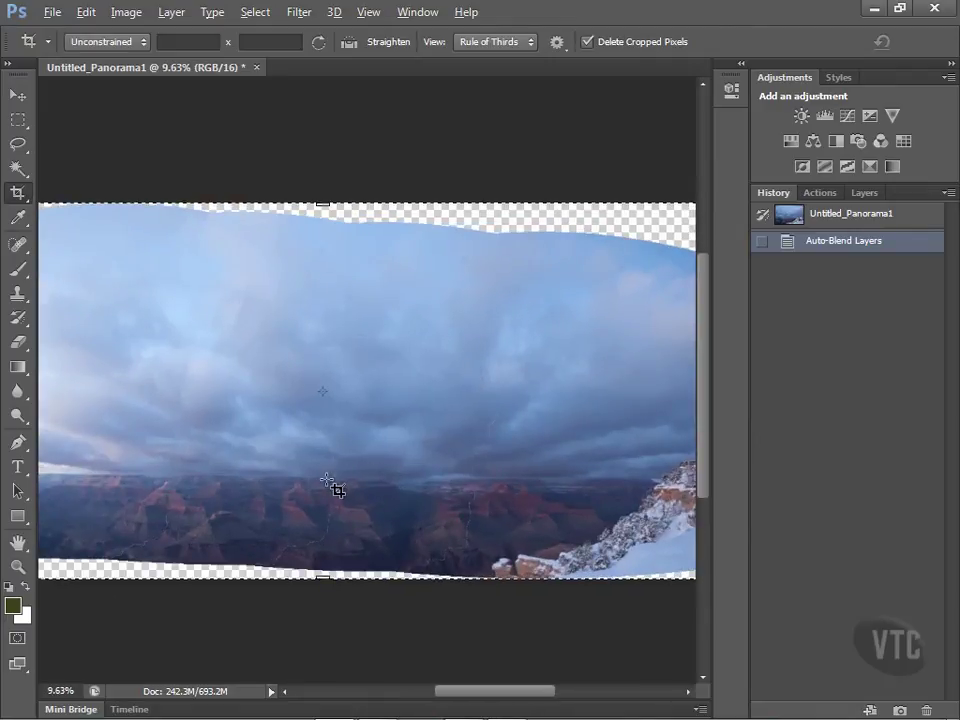
{"action": "scroll", "coordinate": [332, 489], "scroll_direction": "up", "scroll_amount": 1}
{"action": "key", "text": "alt"}
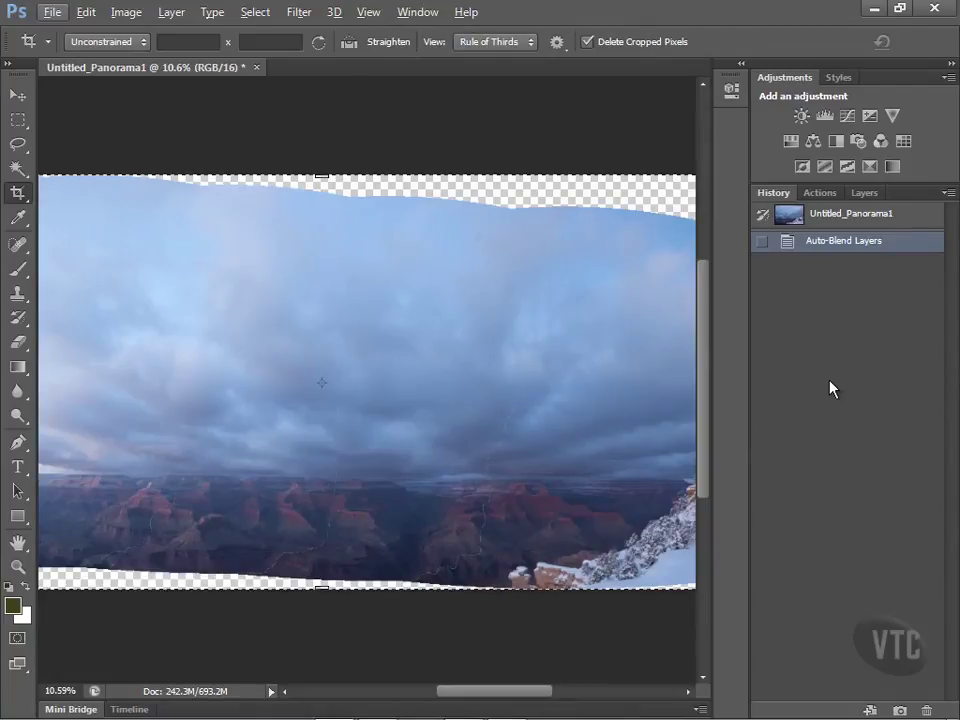
- Check the _MG_0252, _MG_0253 and _MG_0254 layers by toggling visibility, then flatten the image
{"action": "left_click", "coordinate": [867, 193]}
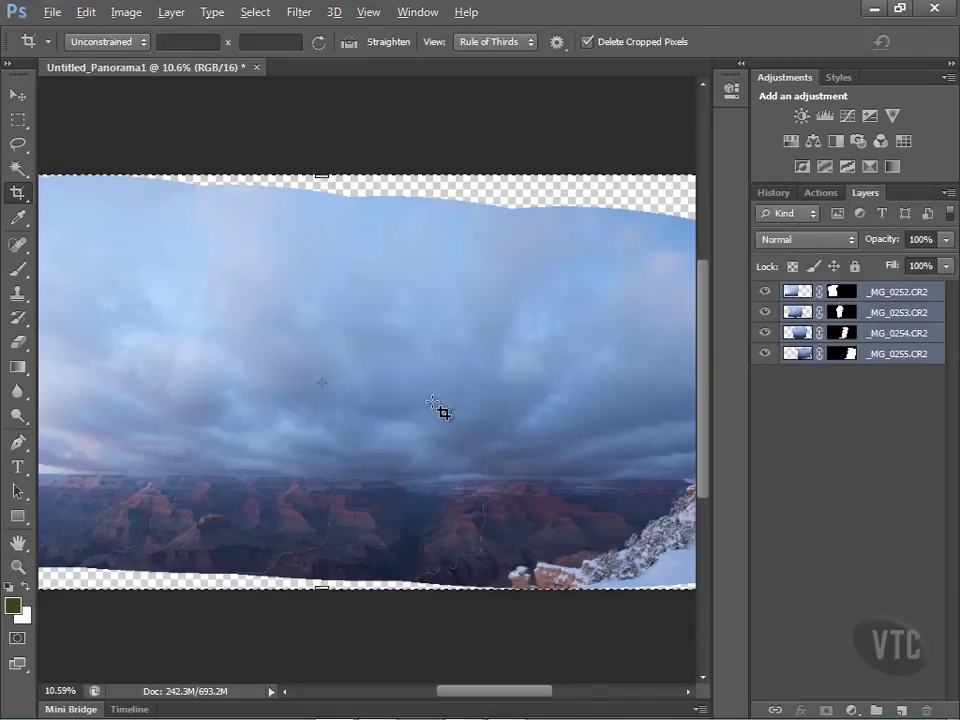
{"action": "scroll", "coordinate": [433, 402], "scroll_direction": "down", "scroll_amount": 1}
{"action": "scroll", "coordinate": [441, 412], "scroll_direction": "down", "scroll_amount": 3}
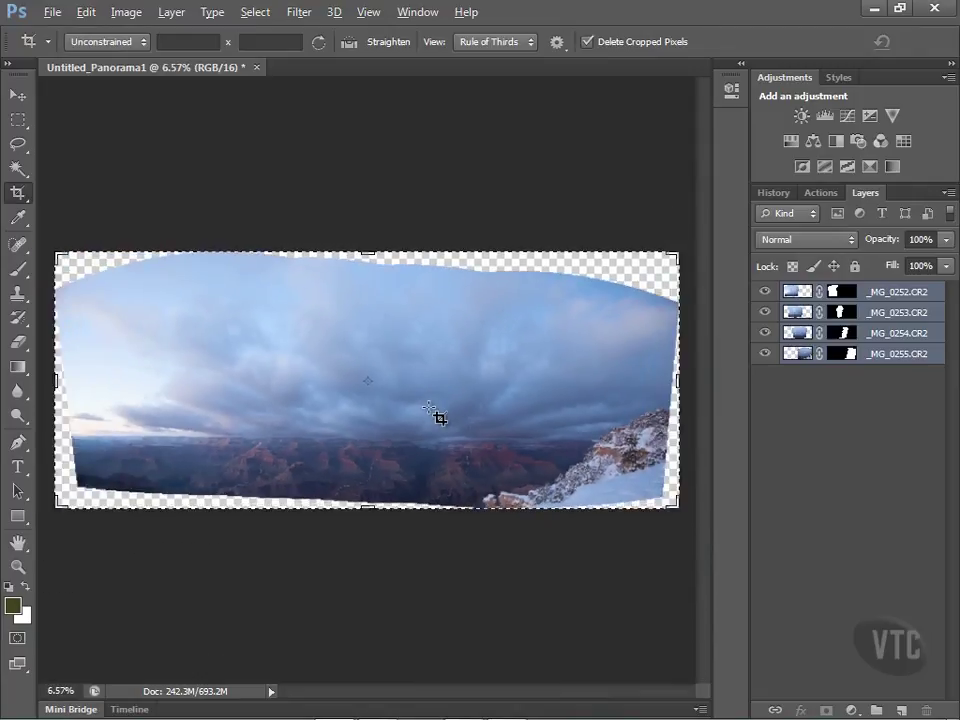
{"action": "left_click", "coordinate": [765, 291]}
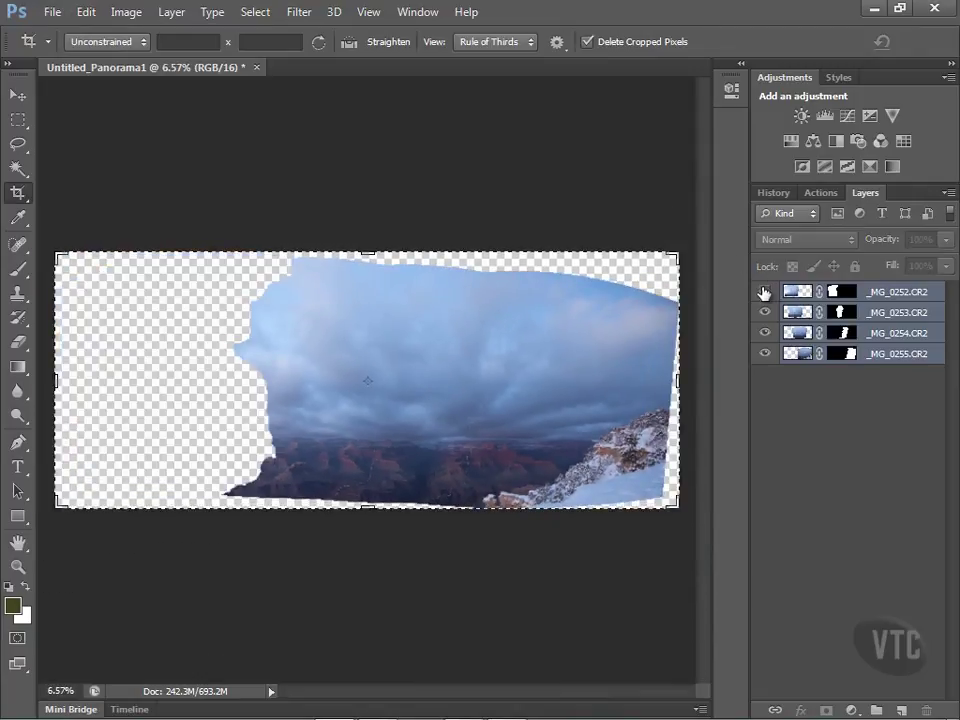
{"action": "left_click", "coordinate": [765, 291]}
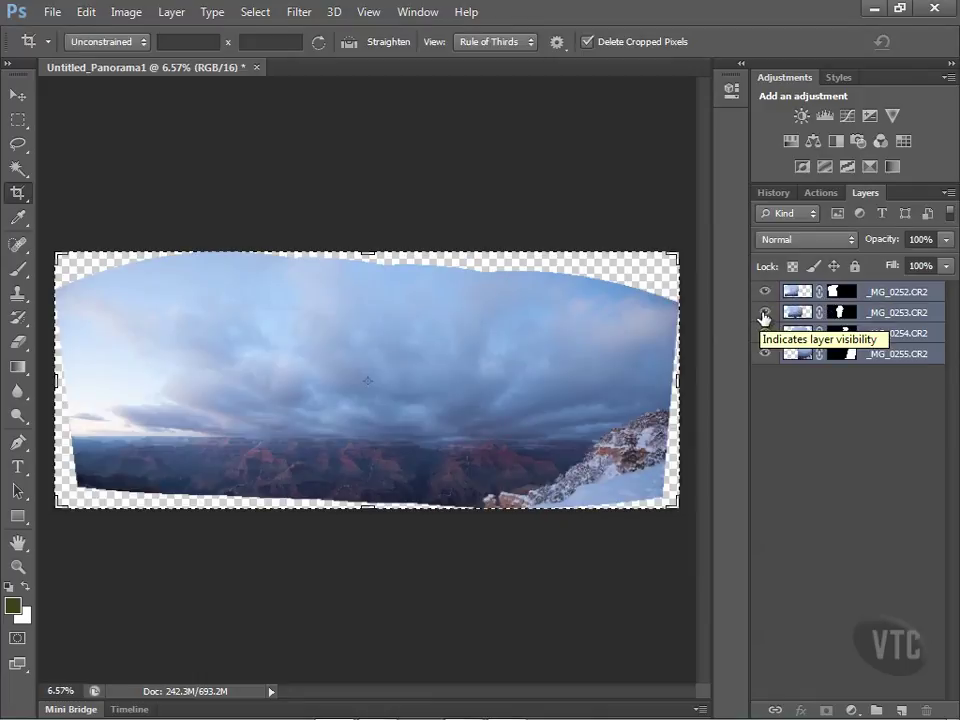
{"action": "left_click", "coordinate": [765, 313]}
{"action": "left_click", "coordinate": [765, 314]}
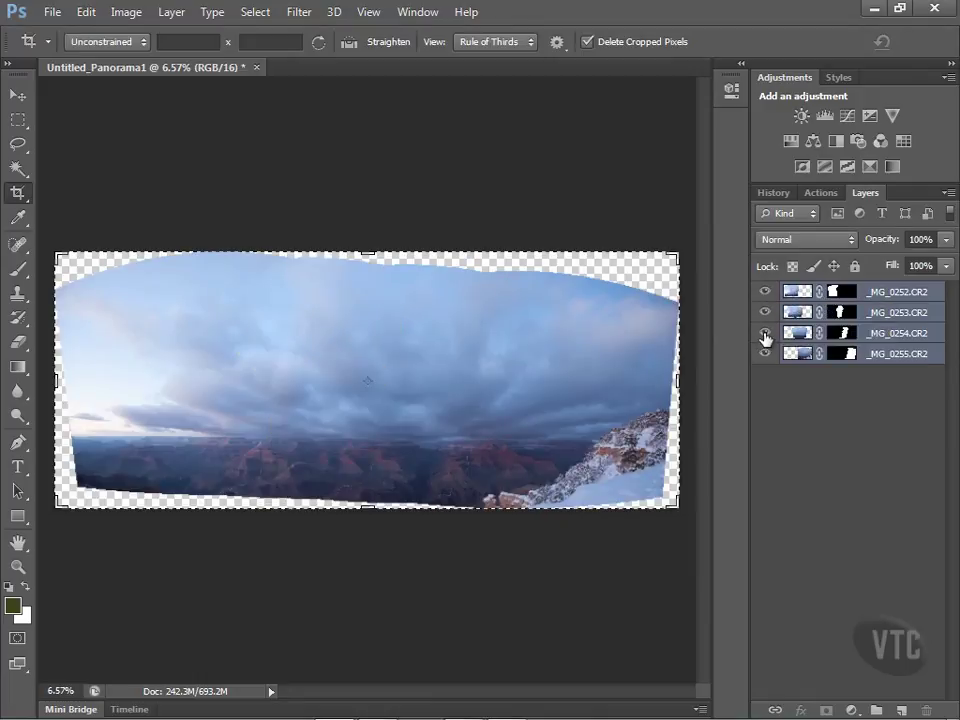
{"action": "left_click", "coordinate": [765, 334]}
{"action": "left_click", "coordinate": [765, 334]}
{"action": "left_click", "coordinate": [947, 192]}
{"action": "left_click", "coordinate": [840, 554]}
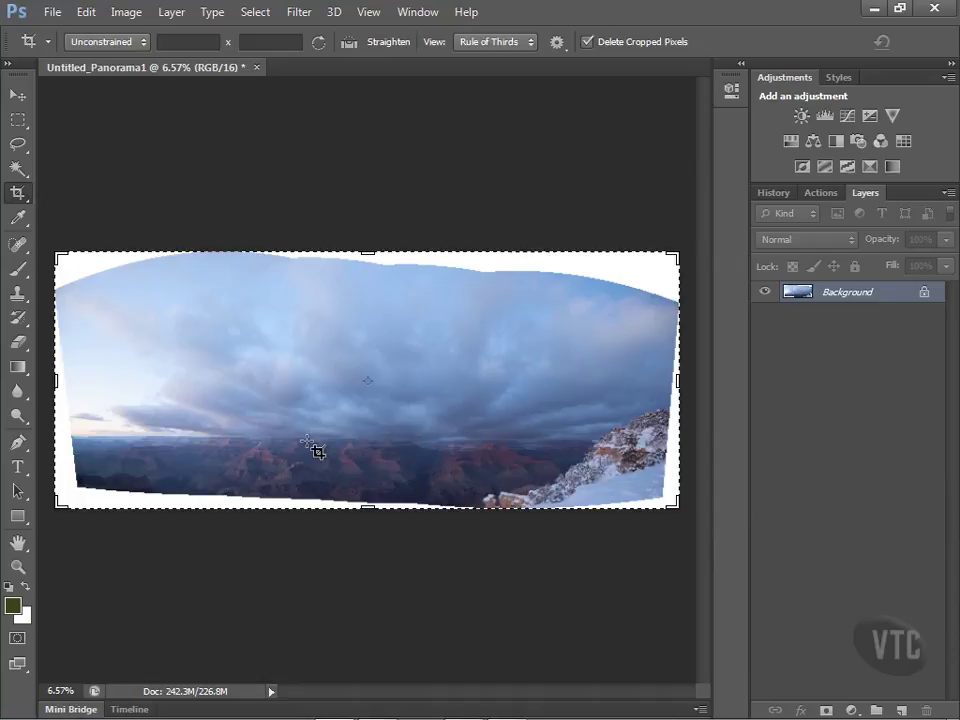
- Straighten the panorama along the left horizon with the crop tool's straighten option
{"action": "left_click", "coordinate": [16, 195]}
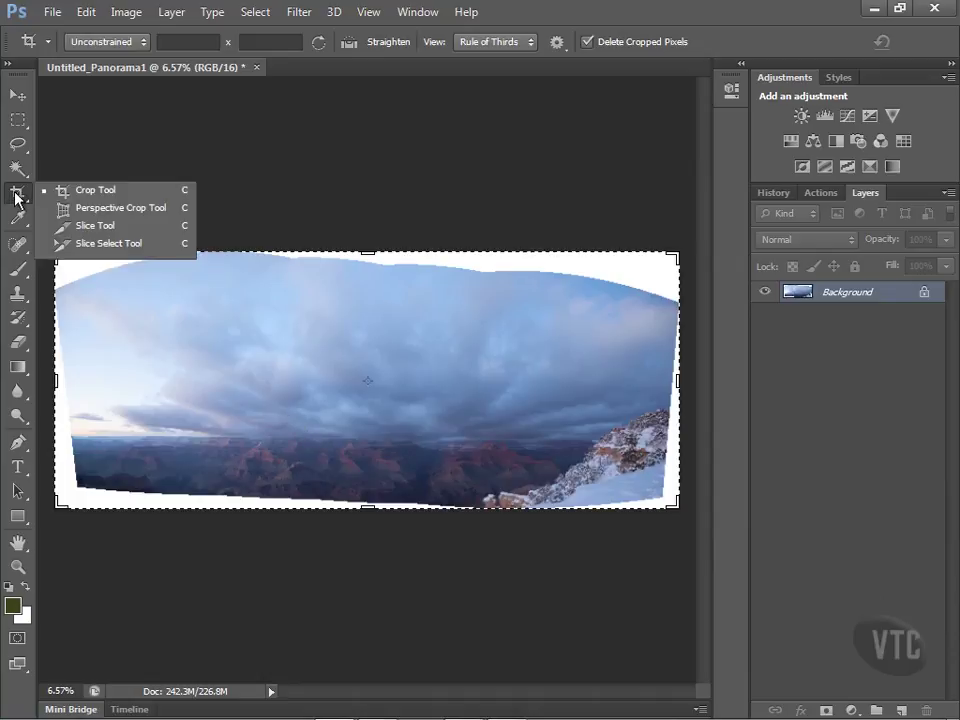
{"action": "left_click", "coordinate": [16, 195]}
{"action": "left_click", "coordinate": [16, 195]}
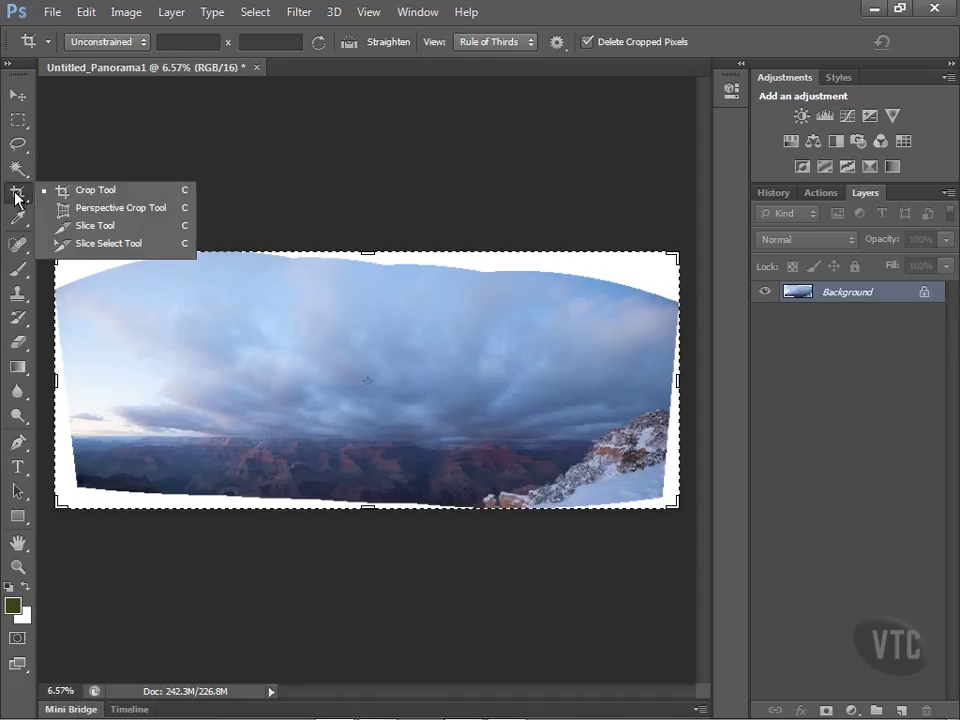
{"action": "left_click", "coordinate": [353, 42]}
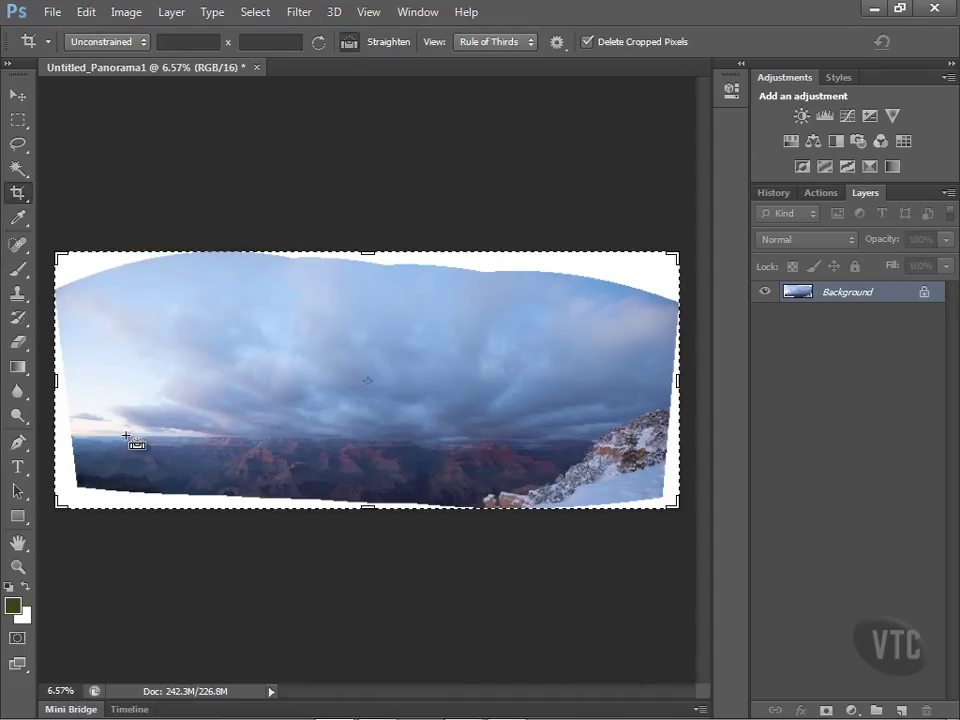
{"action": "left_click_drag", "start_coordinate": [125, 435], "coordinate": [561, 443]}
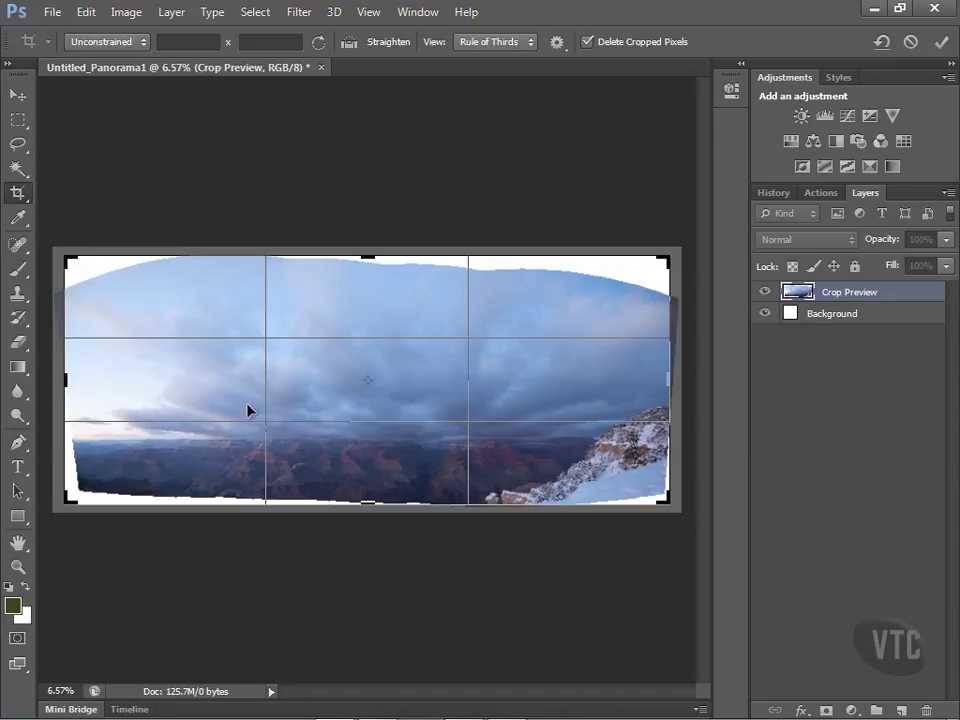
- Pull the top, bottom, right and left crop edges inside the empty borders and commit
{"action": "left_click_drag", "start_coordinate": [368, 258], "coordinate": [360, 279]}
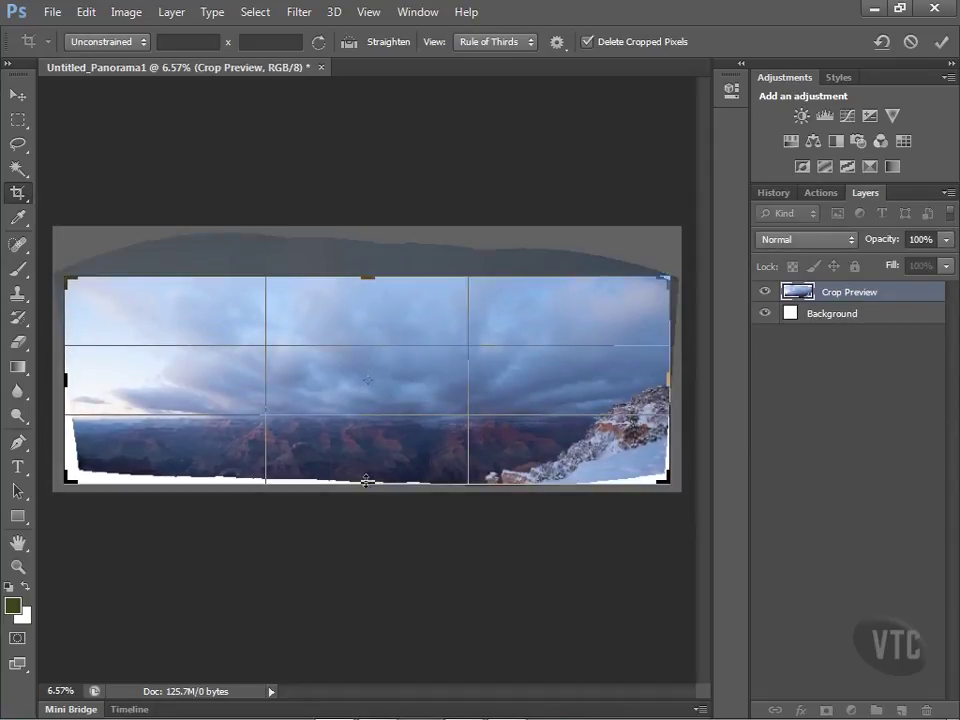
{"action": "left_click_drag", "start_coordinate": [368, 483], "coordinate": [368, 470]}
{"action": "left_click_drag", "start_coordinate": [667, 380], "coordinate": [662, 381]}
{"action": "left_click_drag", "start_coordinate": [71, 376], "coordinate": [81, 376]}
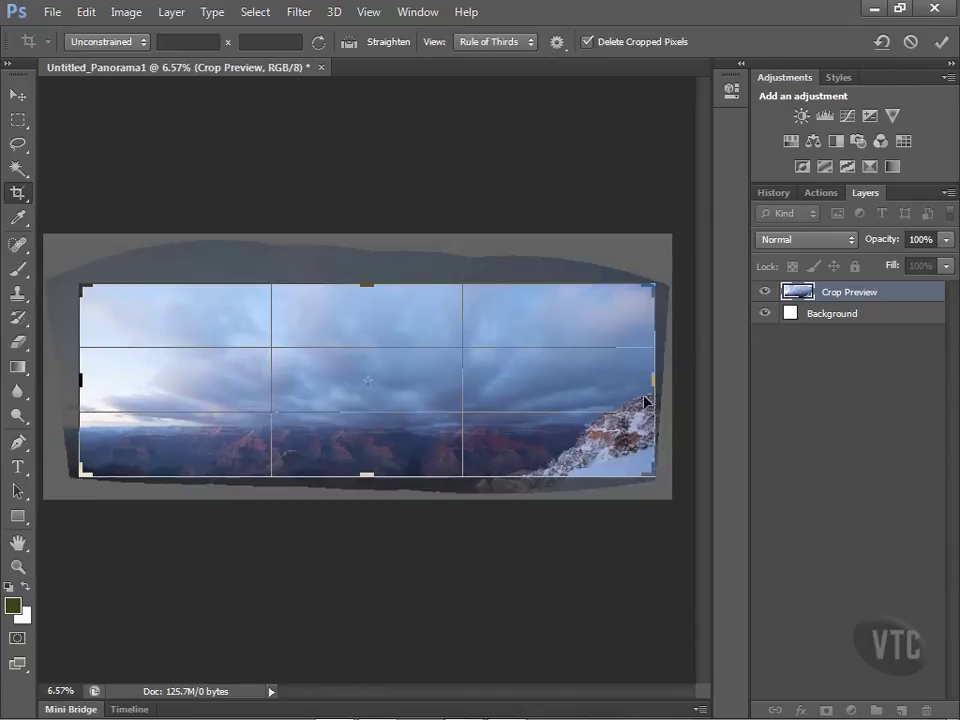
{"action": "left_click_drag", "start_coordinate": [650, 377], "coordinate": [649, 377]}
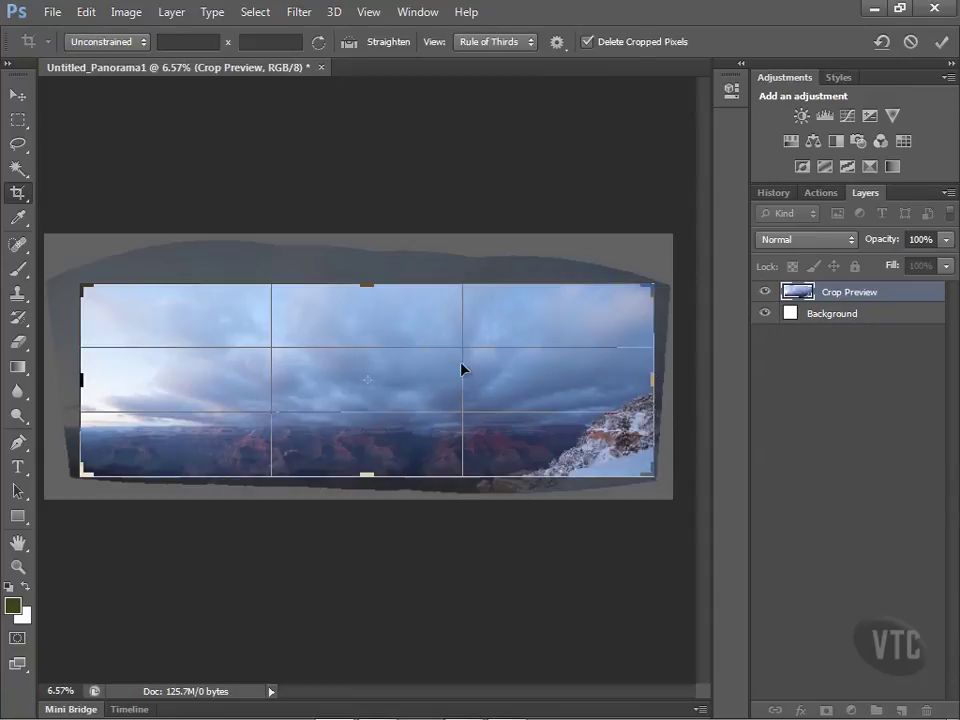
{"action": "double_click", "coordinate": [461, 367]}
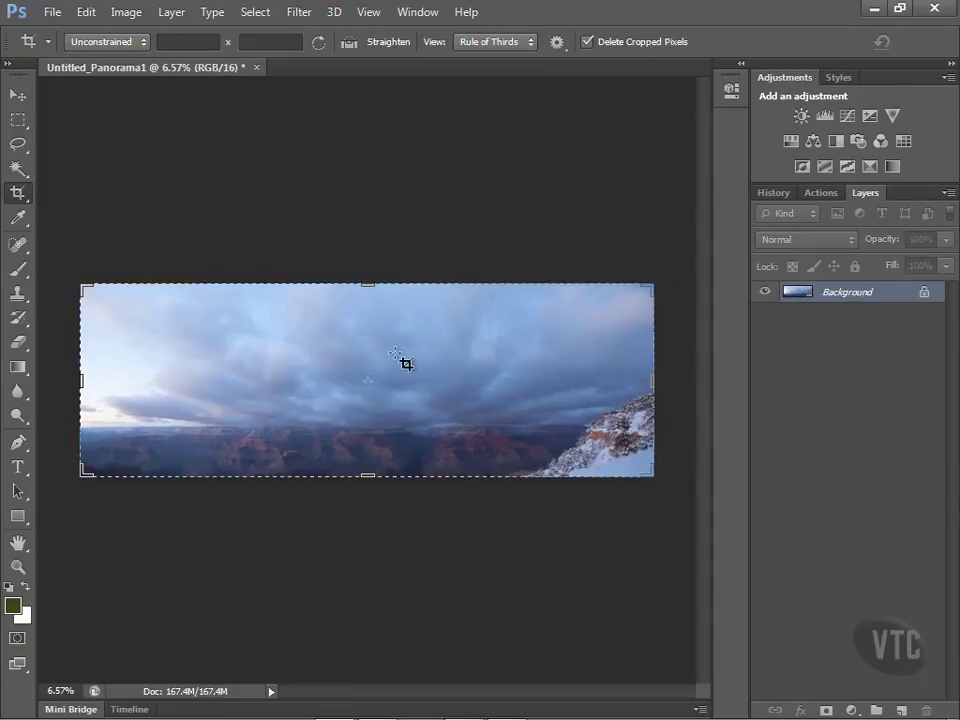
{"action": "left_click", "coordinate": [128, 14]}
{"action": "left_click", "coordinate": [152, 152]}
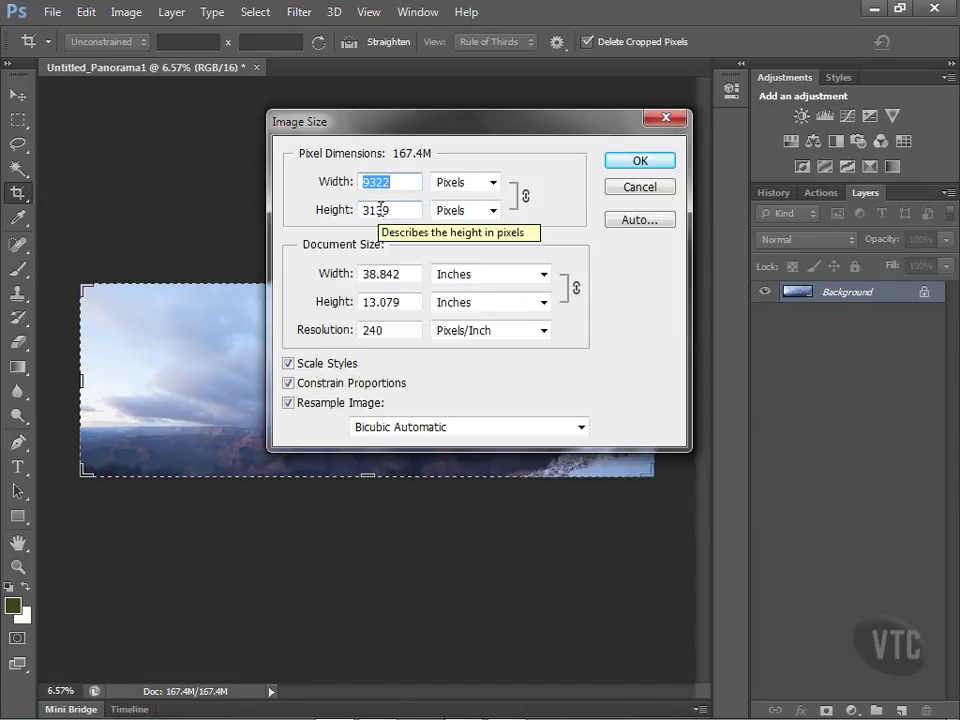
{"action": "left_click", "coordinate": [640, 163]}
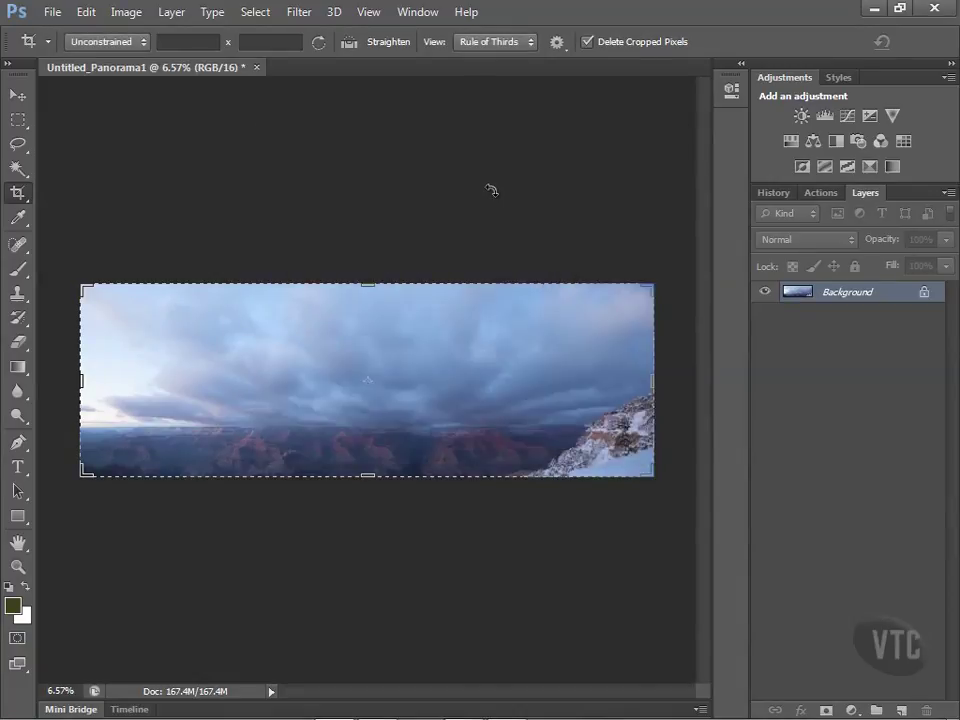
{"action": "left_click", "coordinate": [372, 12]}
{"action": "left_click", "coordinate": [394, 184]}
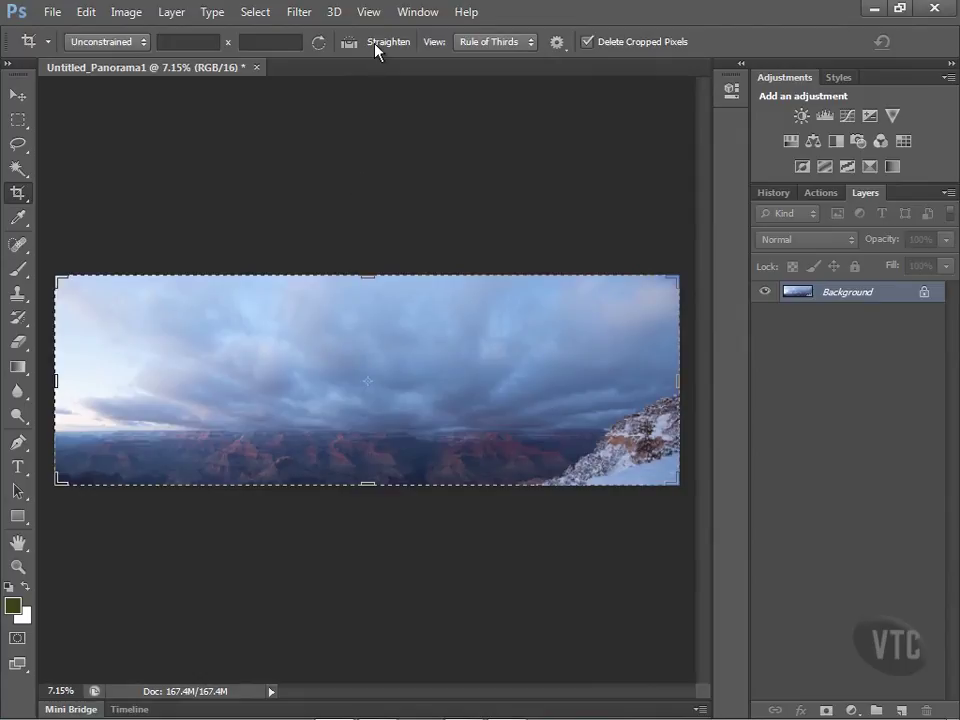
{"action": "left_click", "coordinate": [372, 14]}
{"action": "left_click", "coordinate": [399, 204]}
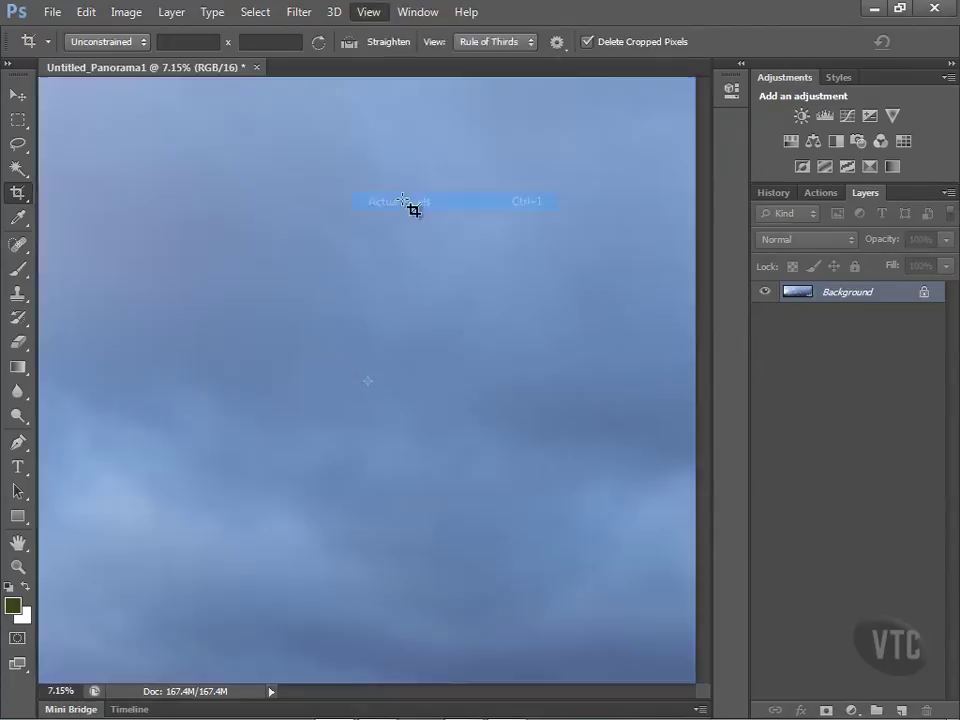
{"action": "left_click_drag", "start_coordinate": [396, 358], "coordinate": [435, 223]}
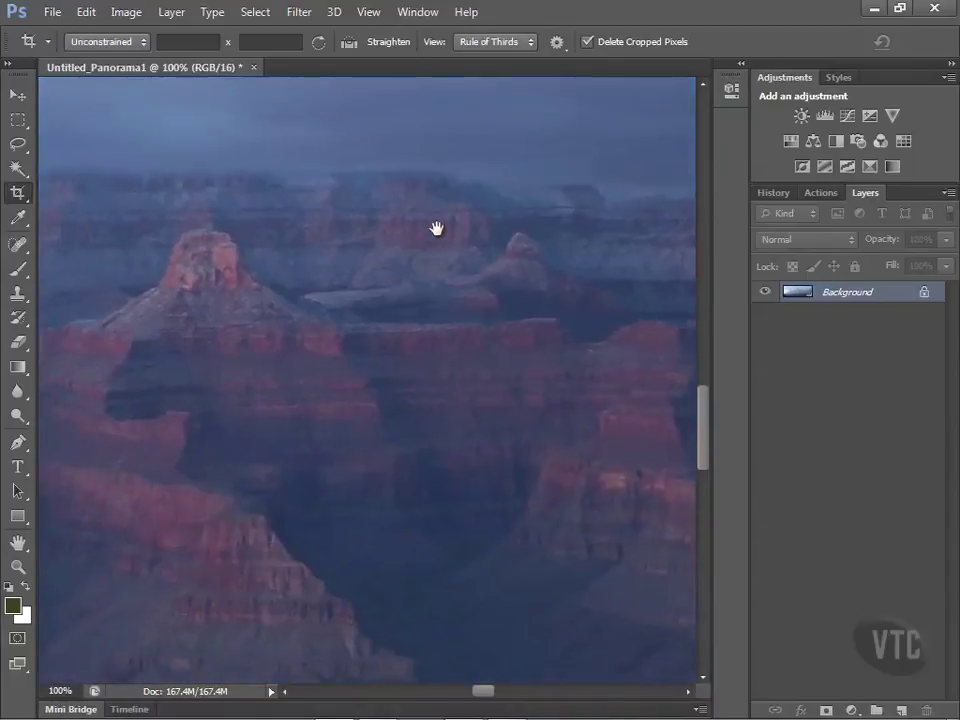
{"action": "left_click_drag", "start_coordinate": [174, 330], "coordinate": [514, 386]}
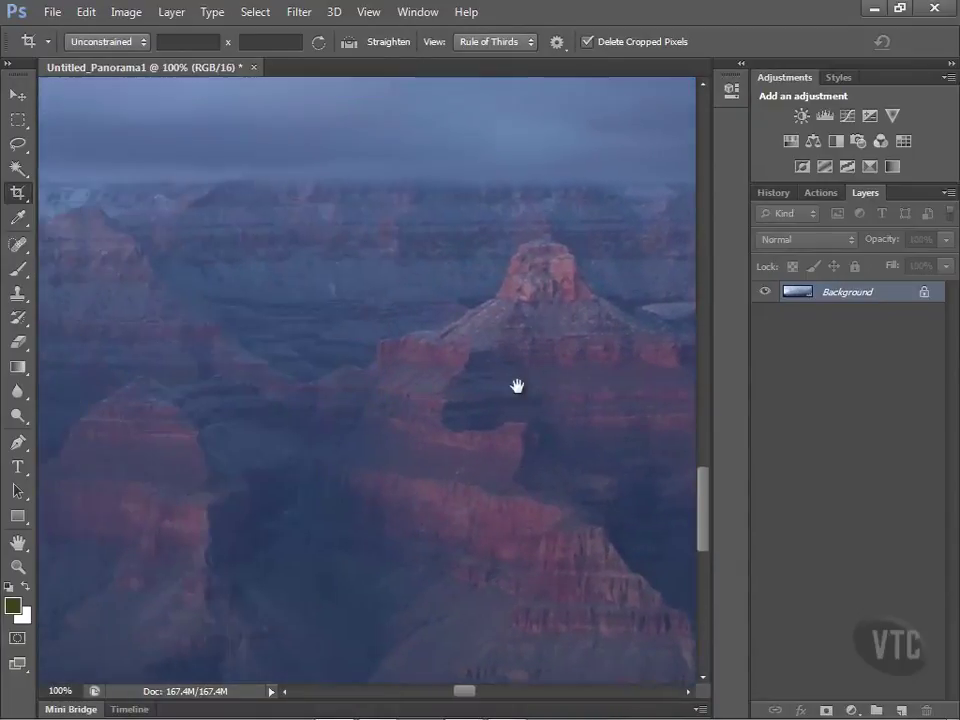
{"action": "left_click_drag", "start_coordinate": [159, 435], "coordinate": [553, 432]}
{"action": "left_click_drag", "start_coordinate": [139, 518], "coordinate": [520, 353]}
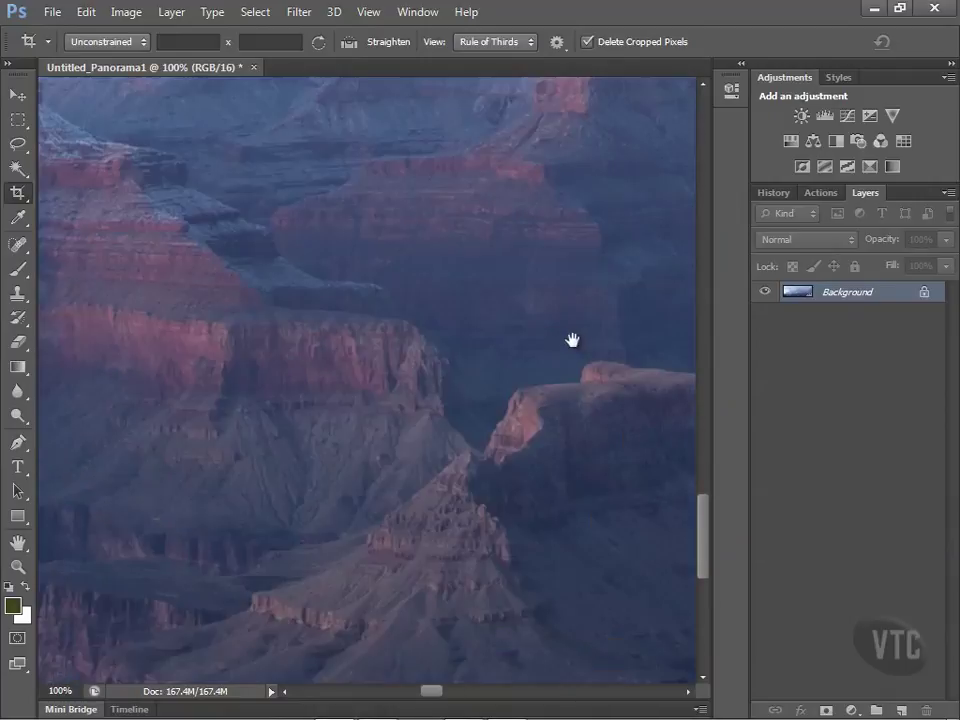
{"action": "left_click_drag", "start_coordinate": [136, 295], "coordinate": [489, 514]}
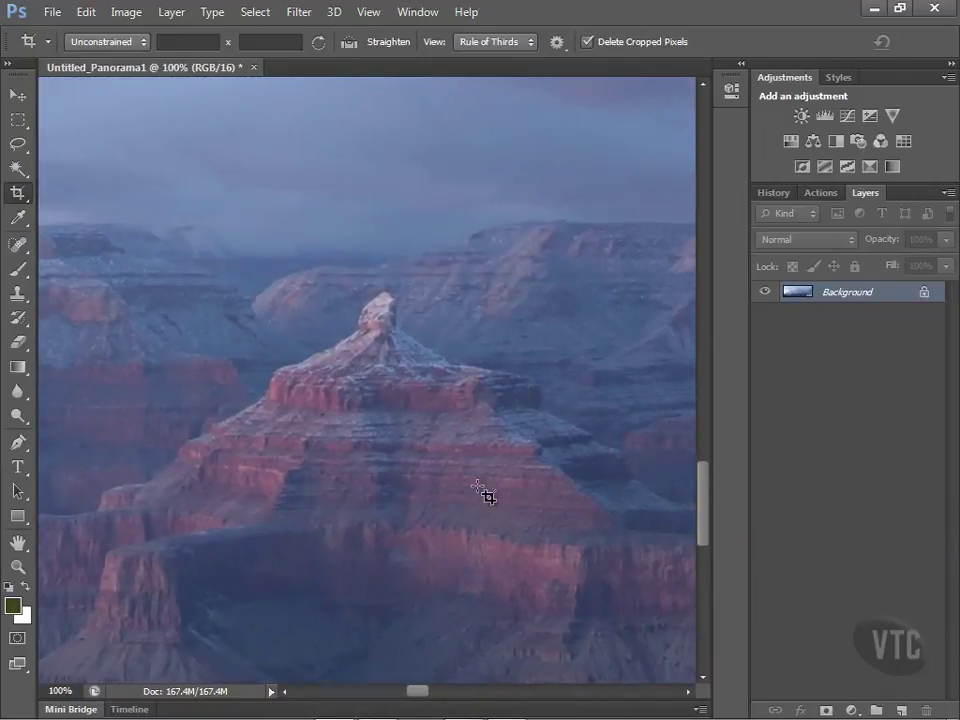
{"action": "scroll", "coordinate": [483, 488], "scroll_direction": "down", "scroll_amount": 5}
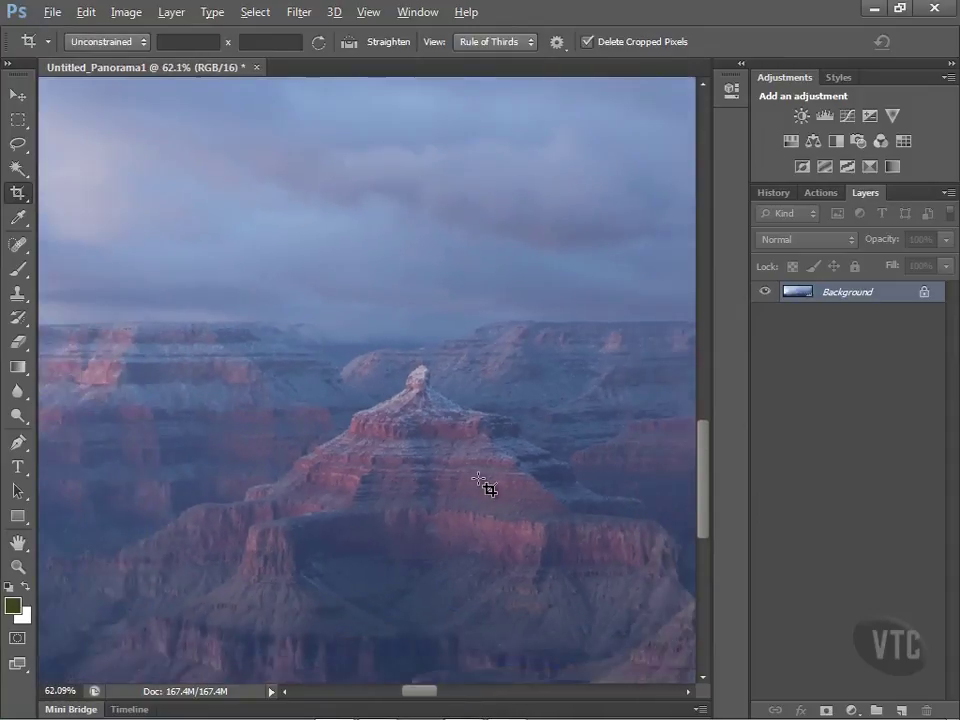
{"action": "scroll", "coordinate": [483, 488], "scroll_direction": "down", "scroll_amount": 5}
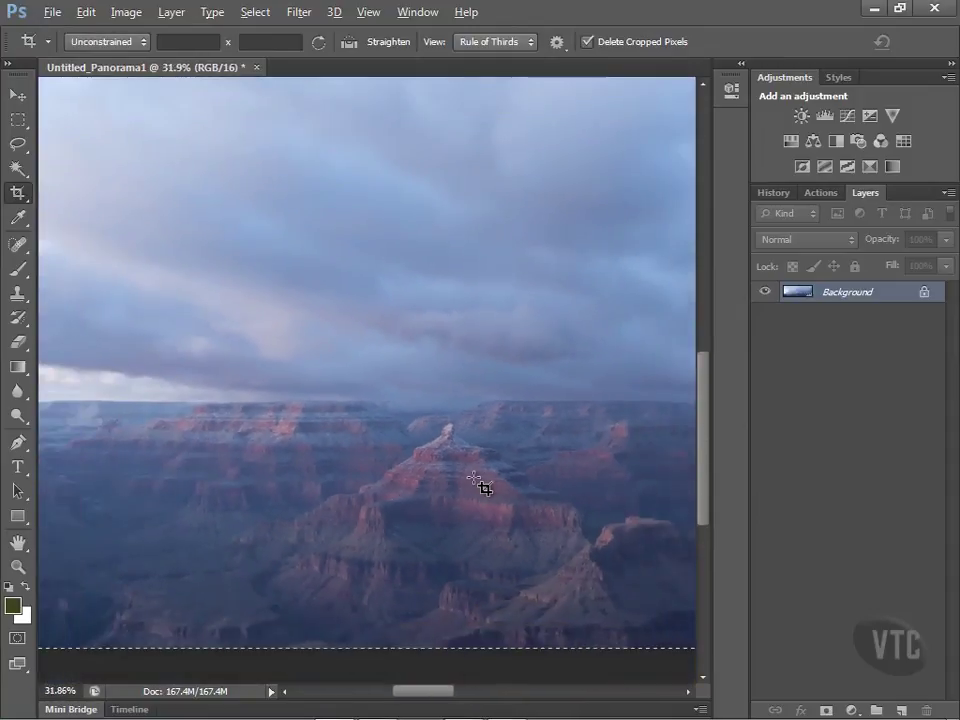
{"action": "scroll", "coordinate": [483, 488], "scroll_direction": "down", "scroll_amount": 6}
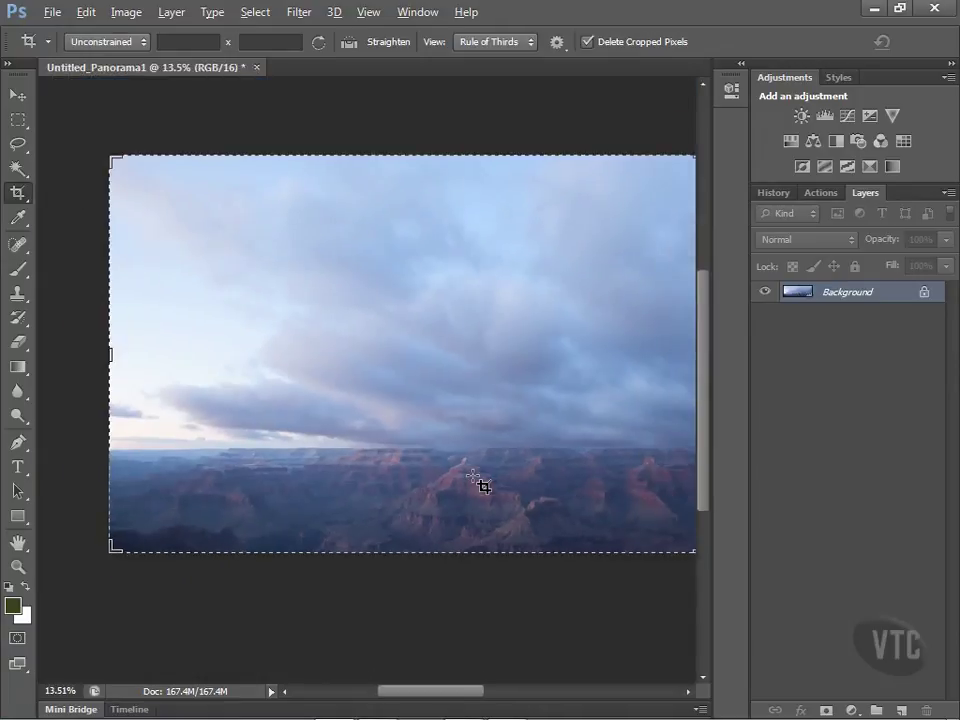
{"action": "scroll", "coordinate": [483, 487], "scroll_direction": "down", "scroll_amount": 1}
{"action": "left_click_drag", "start_coordinate": [467, 471], "coordinate": [328, 454]}
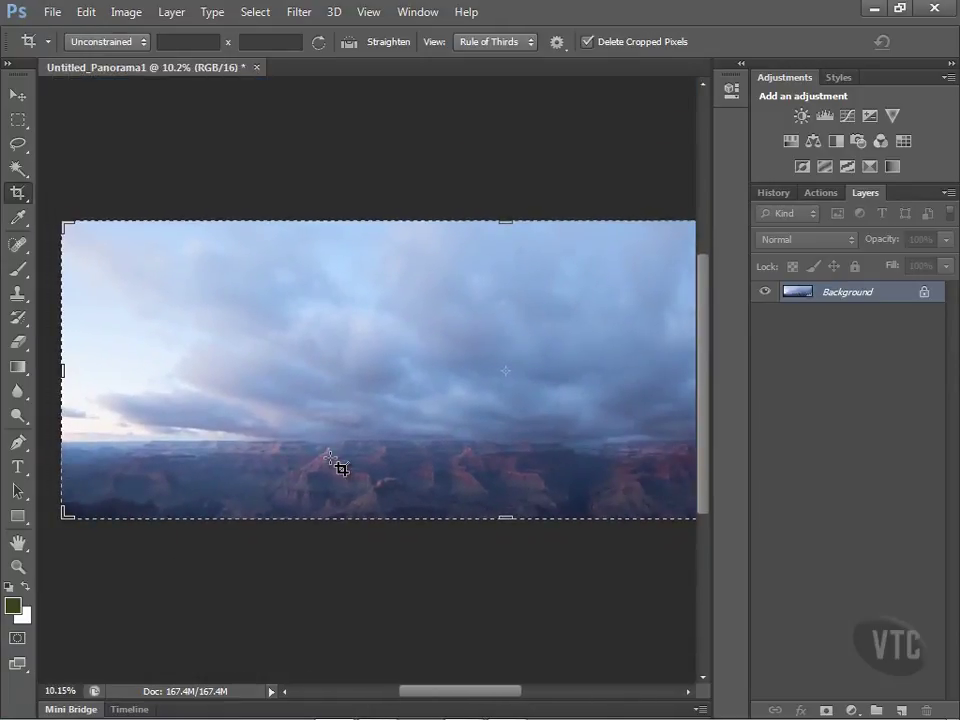
{"action": "scroll", "coordinate": [336, 462], "scroll_direction": "down", "scroll_amount": 1}
{"action": "scroll", "coordinate": [338, 466], "scroll_direction": "down", "scroll_amount": 2}
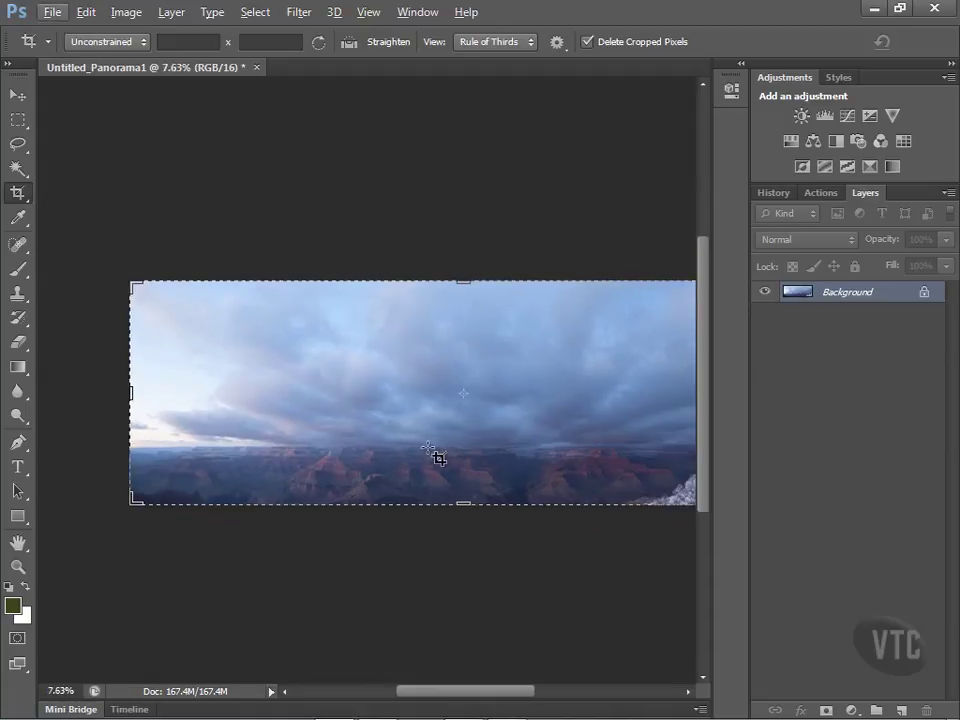
{"action": "left_click_drag", "start_coordinate": [426, 447], "coordinate": [332, 433]}
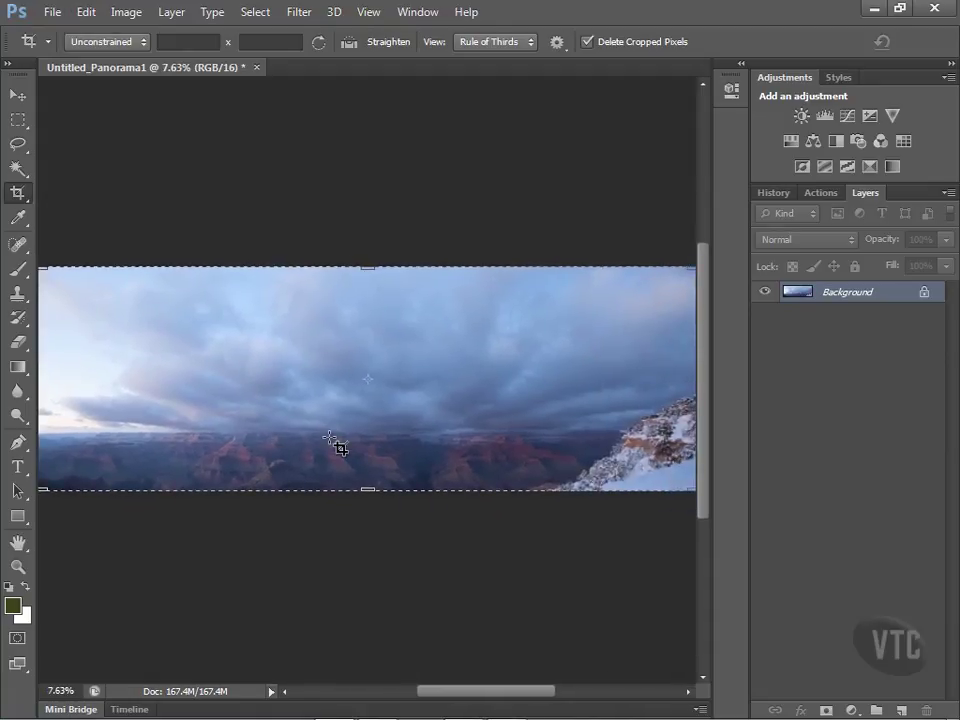
{"action": "scroll", "coordinate": [330, 437], "scroll_direction": "down", "scroll_amount": 1}
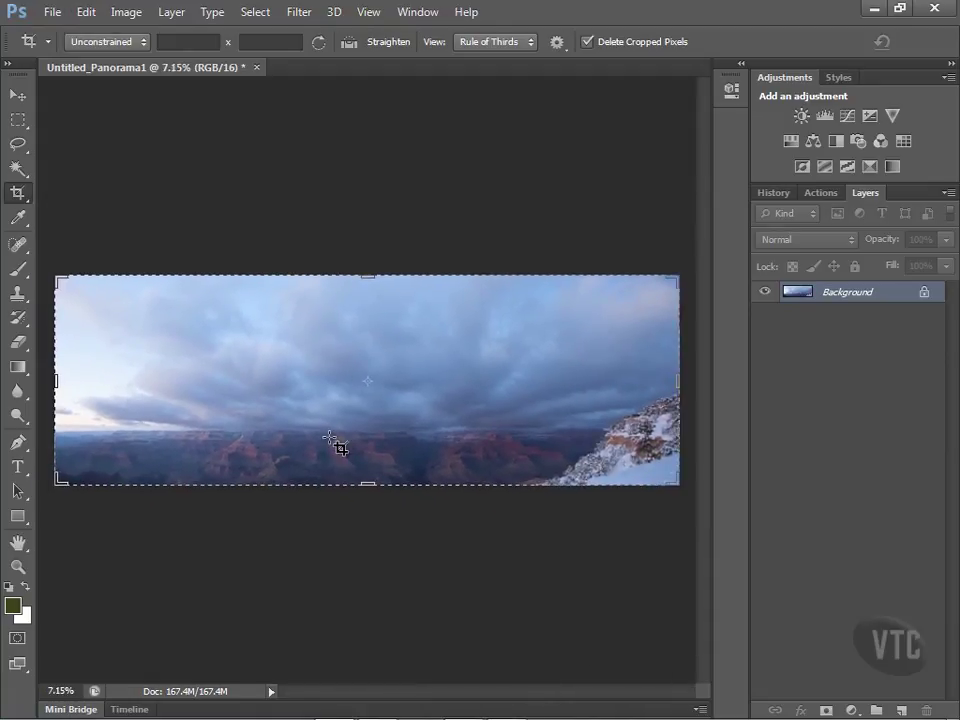